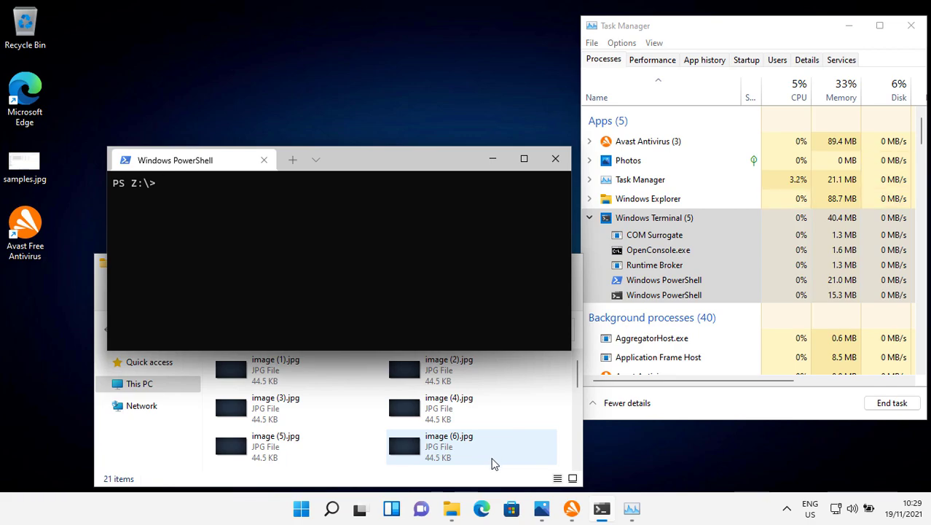
View the samples.jpg picture, then bring up Avast's list of protection shields.
{"action": "left_click", "coordinate": [542, 510]}
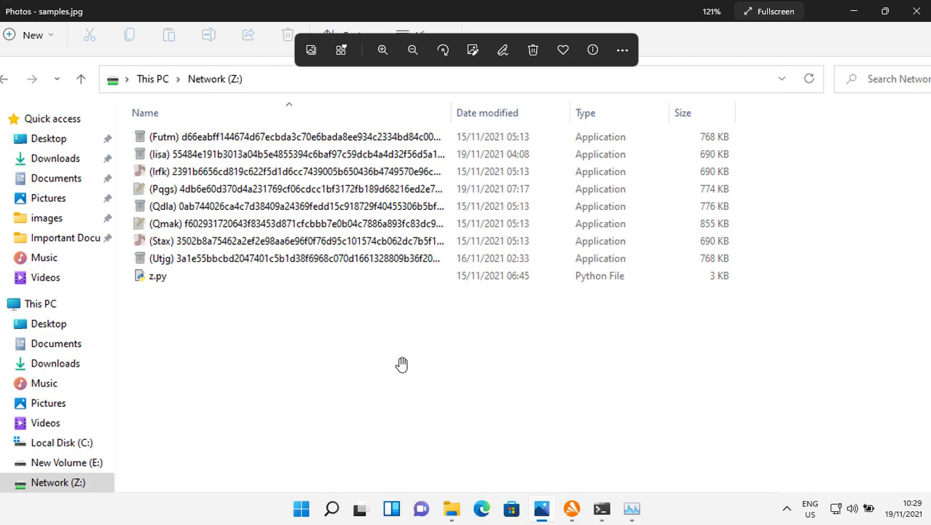
{"action": "left_click", "coordinate": [858, 21]}
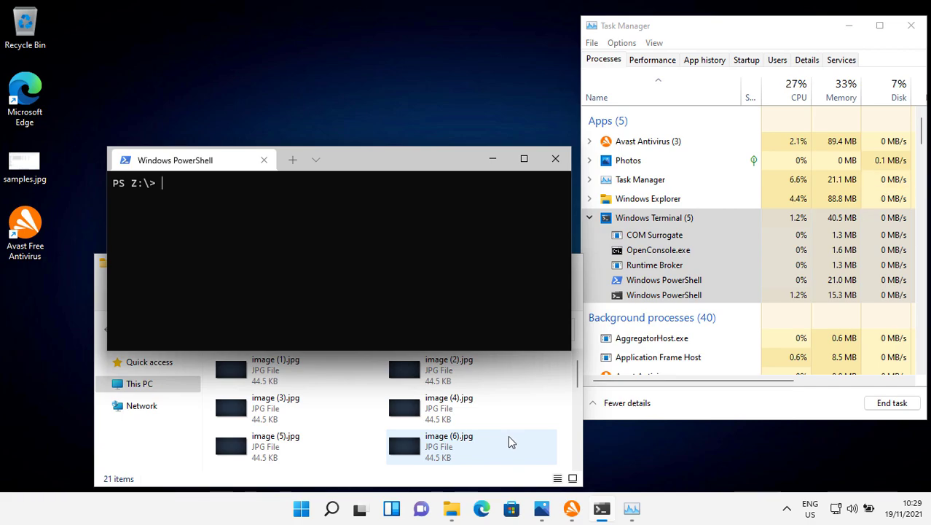
{"action": "left_click", "coordinate": [571, 510]}
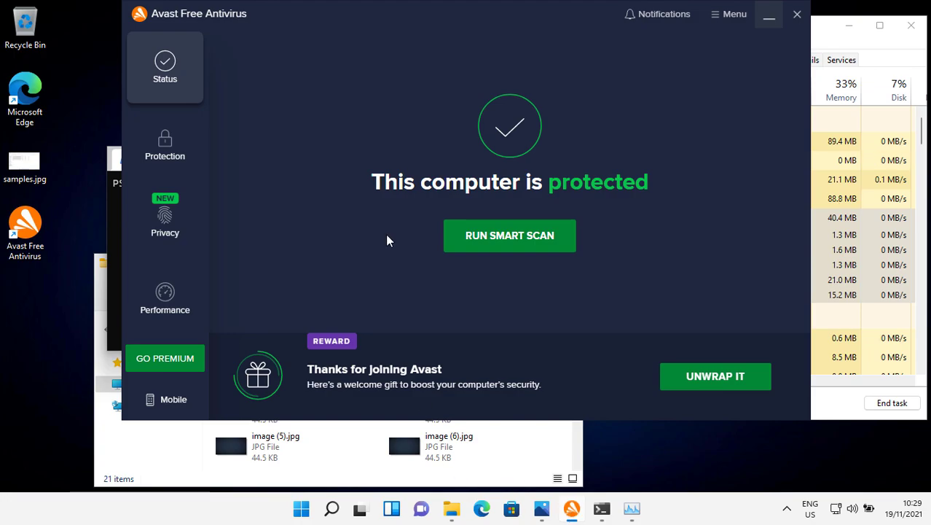
{"action": "left_click", "coordinate": [171, 147]}
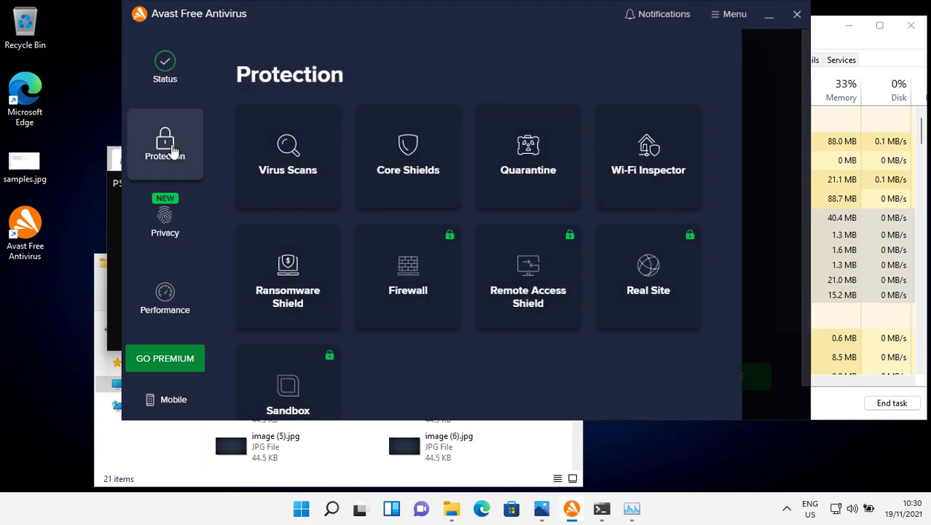
Check Avast's virus definition update status and exceptions settings.
{"action": "left_click", "coordinate": [740, 17]}
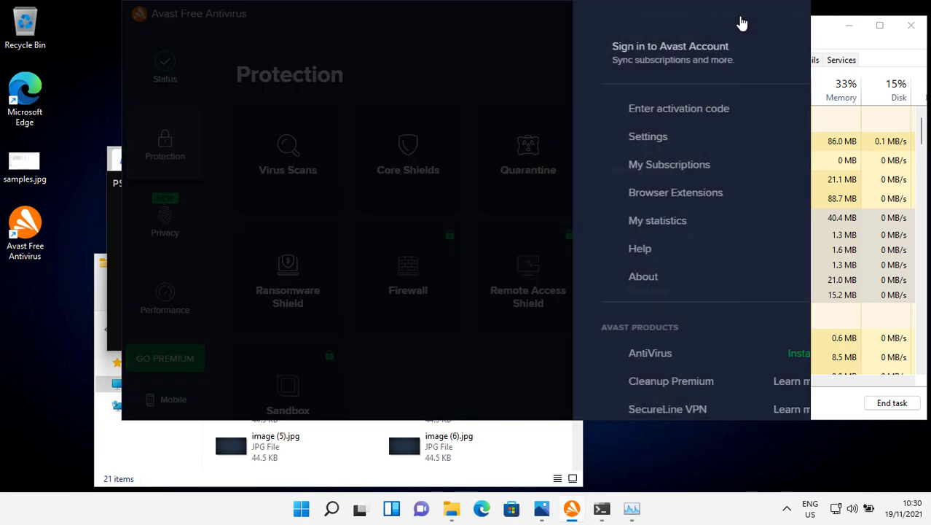
{"action": "left_click", "coordinate": [616, 180]}
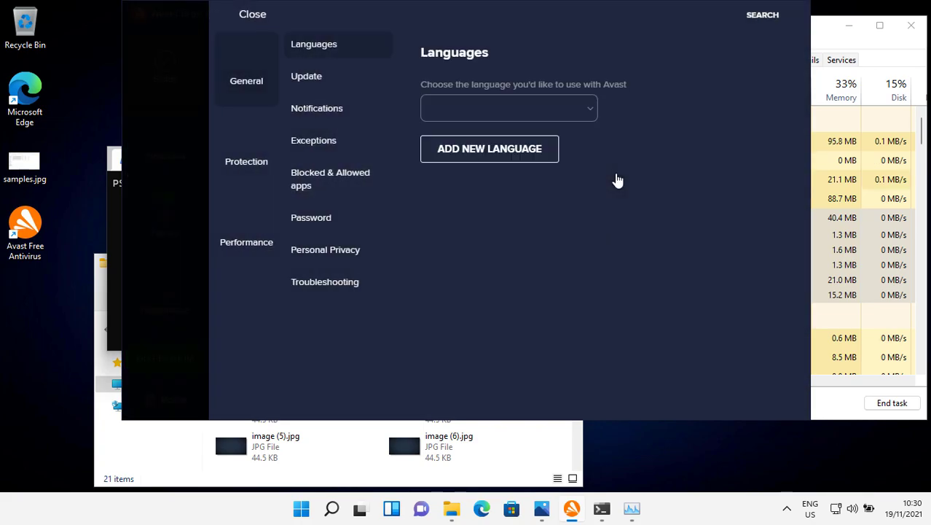
{"action": "left_click", "coordinate": [288, 85]}
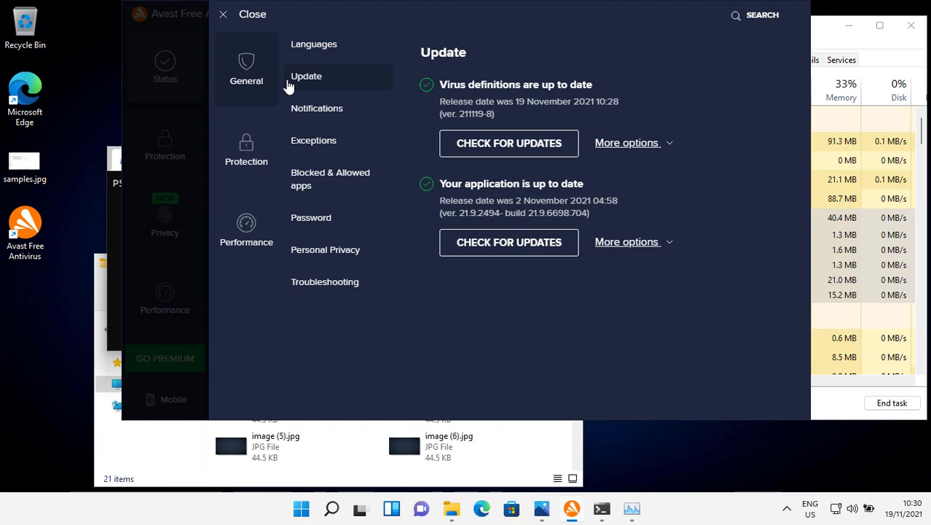
{"action": "left_click", "coordinate": [329, 154]}
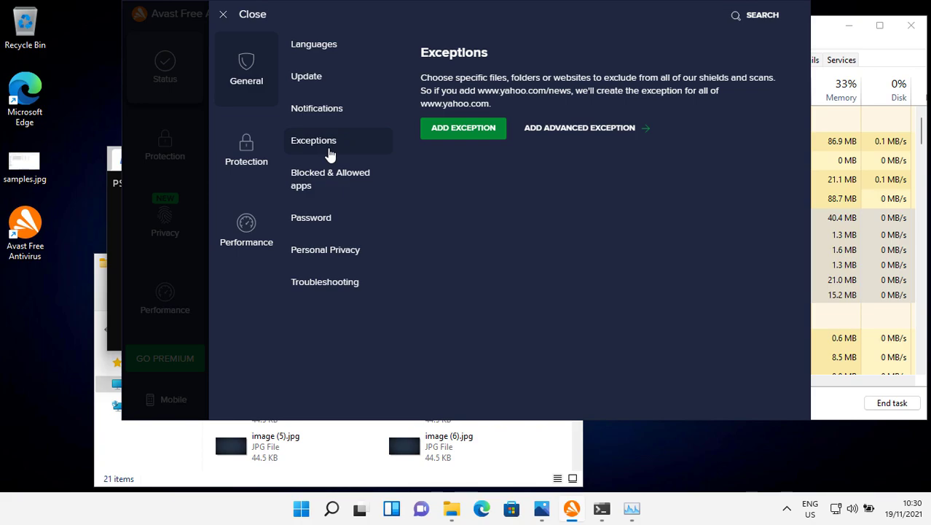
{"action": "left_click", "coordinate": [226, 22]}
{"action": "left_click", "coordinate": [776, 26]}
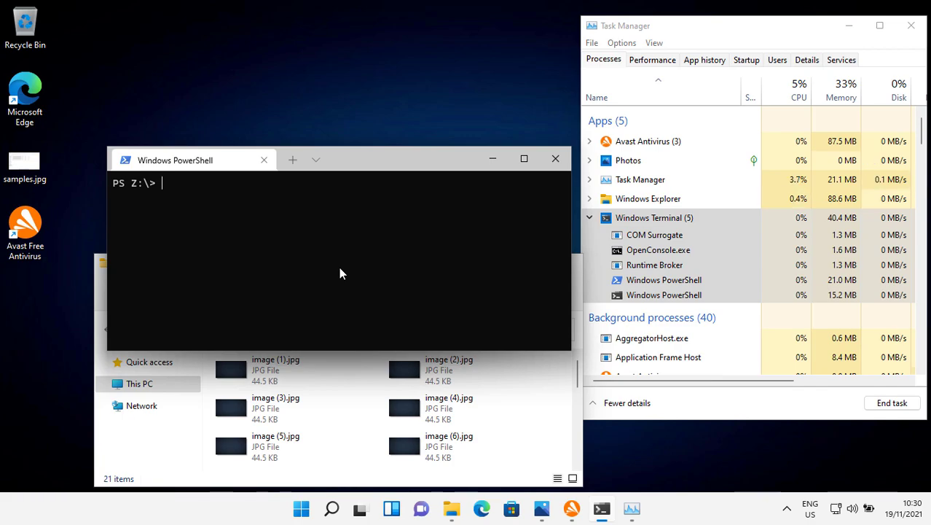
Run python z.py, answer yes, test AVAST: all 8 samples blocked, 100% detection.
{"action": "type", "text": "py"}
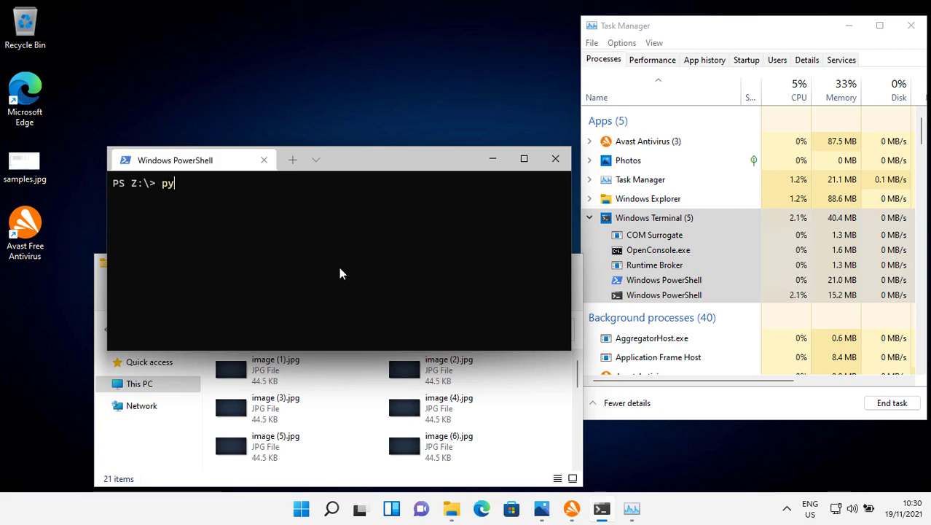
{"action": "type", "text": "thon z."}
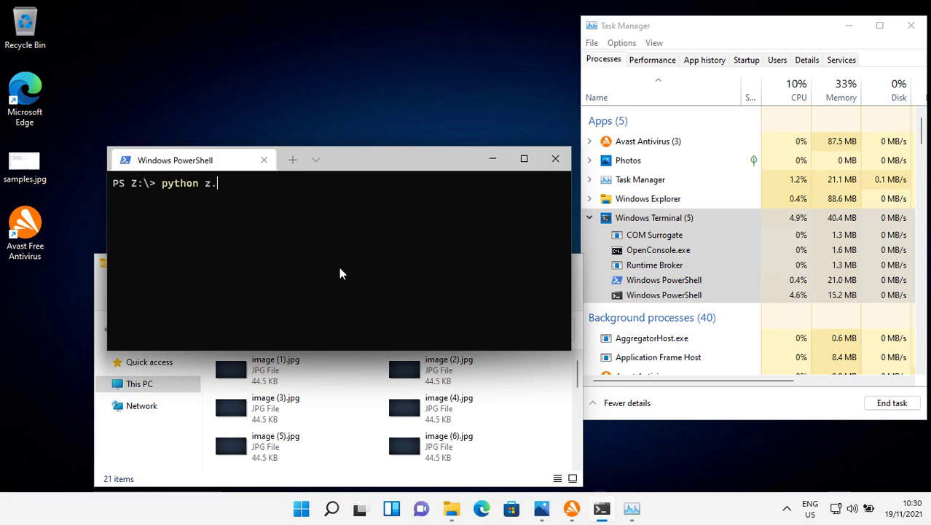
{"action": "type", "text": "py"}
{"action": "key", "text": "Return"}
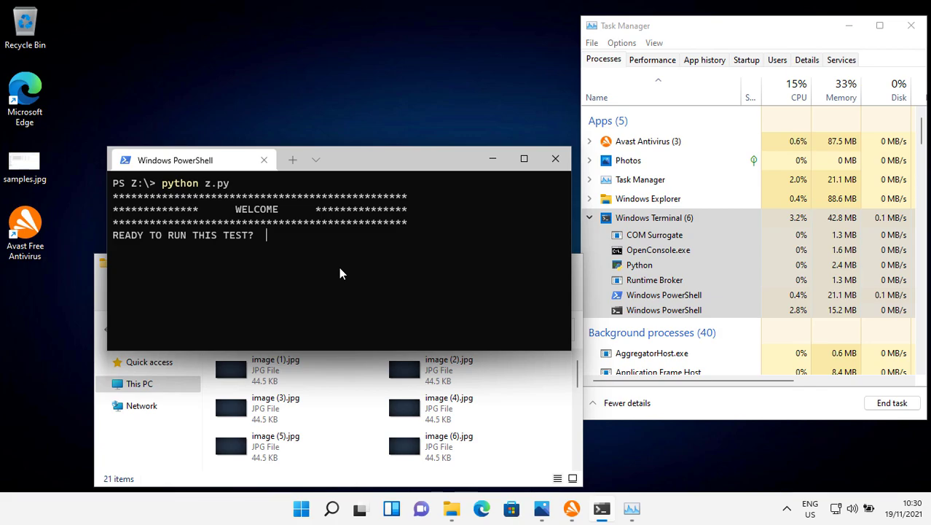
{"action": "type", "text": "yes"}
{"action": "key", "text": "Return"}
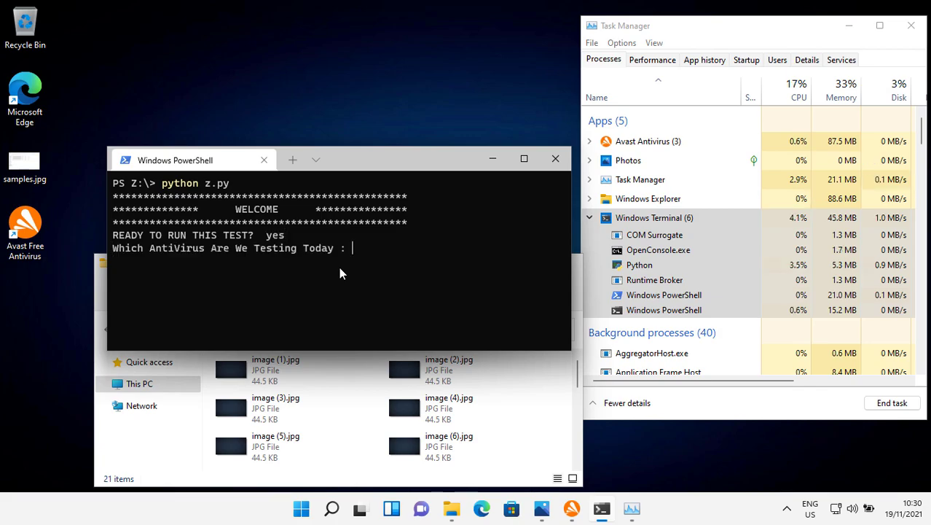
{"action": "type", "text": "AVAST"}
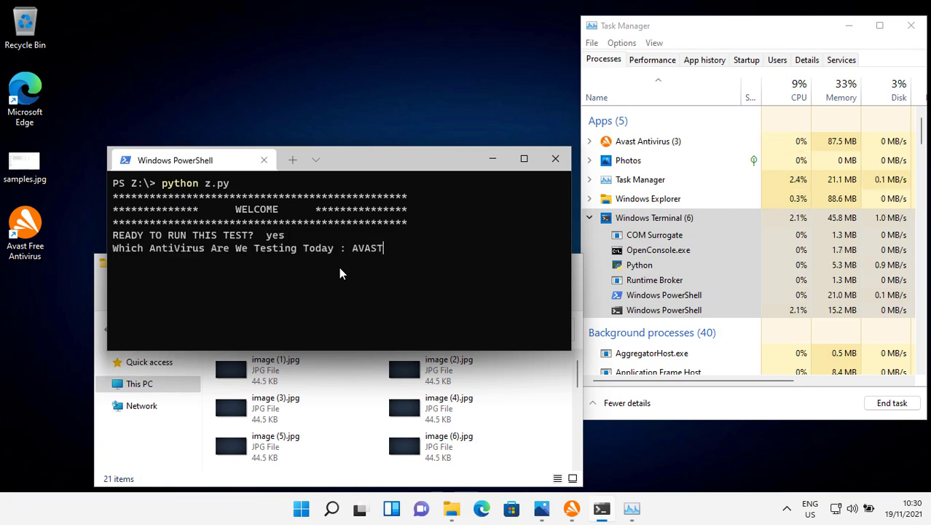
{"action": "key", "text": "Return"}
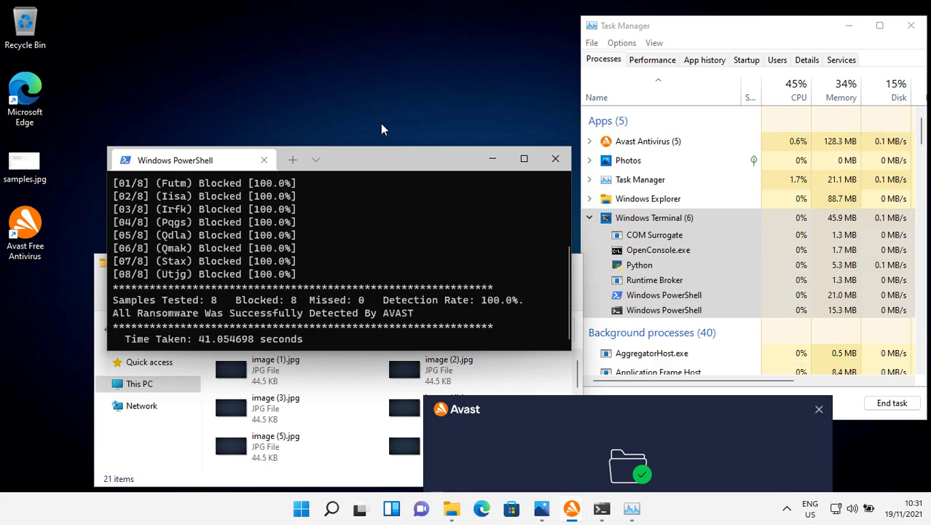
{"action": "left_click", "coordinate": [819, 409]}
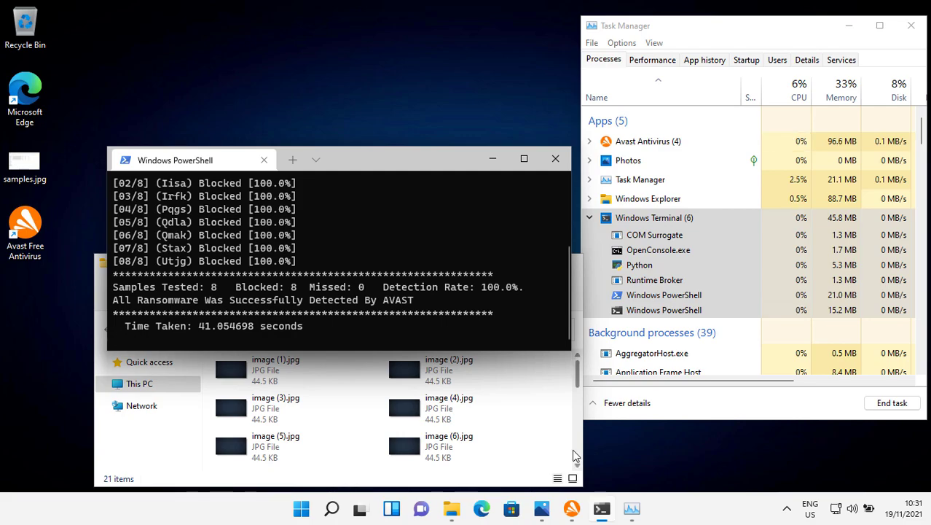
Rerun python z.py in PowerShell, answering yes and entering VAST as the antivirus name.
{"action": "left_click", "coordinate": [541, 451]}
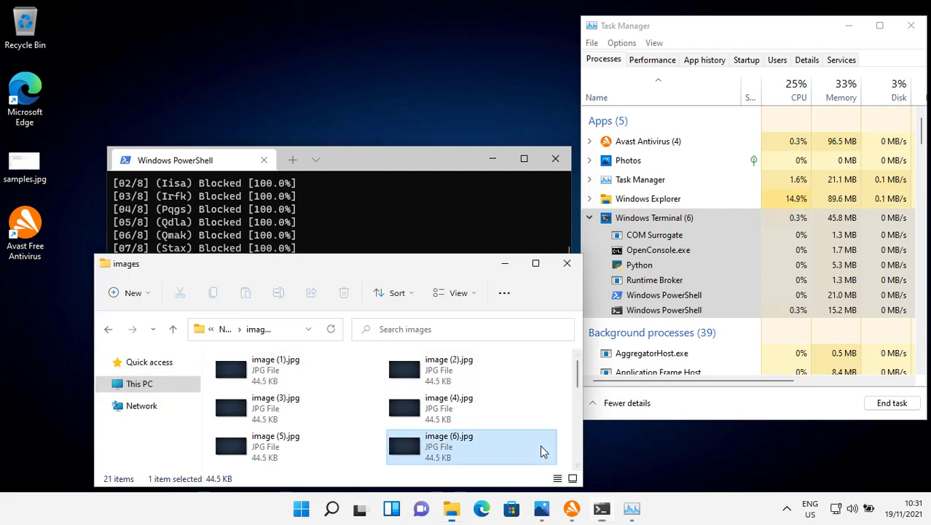
{"action": "left_click", "coordinate": [451, 232]}
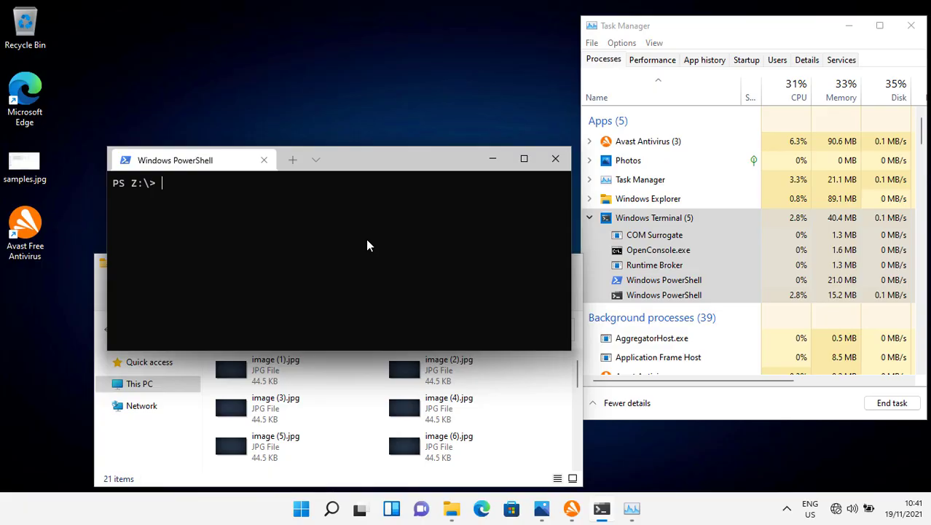
{"action": "type", "text": "pyth"}
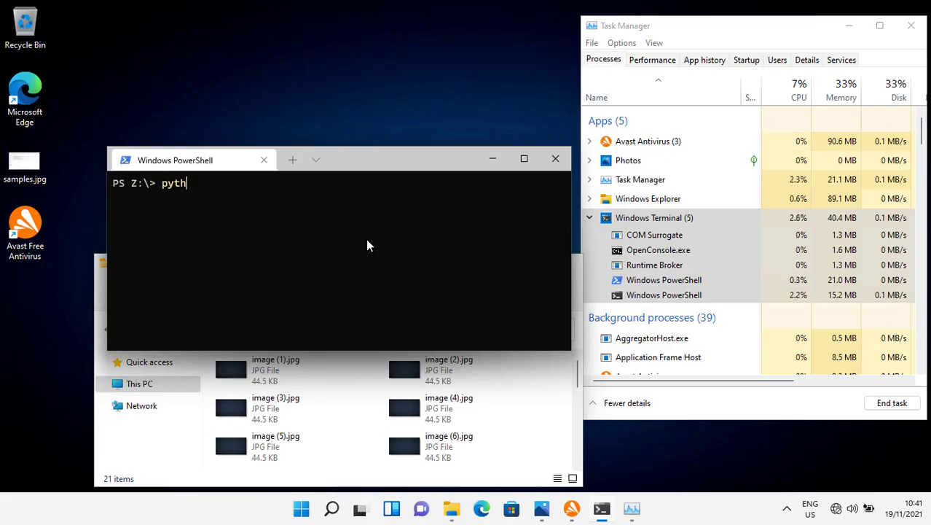
{"action": "type", "text": "on z.p"}
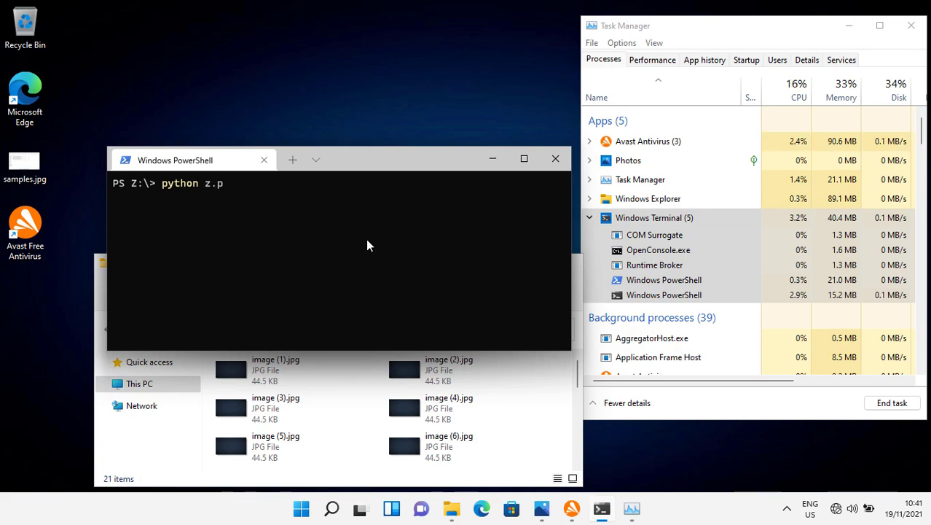
{"action": "type", "text": "y"}
{"action": "key", "text": "Return"}
{"action": "type", "text": "yes"}
{"action": "key", "text": "Return"}
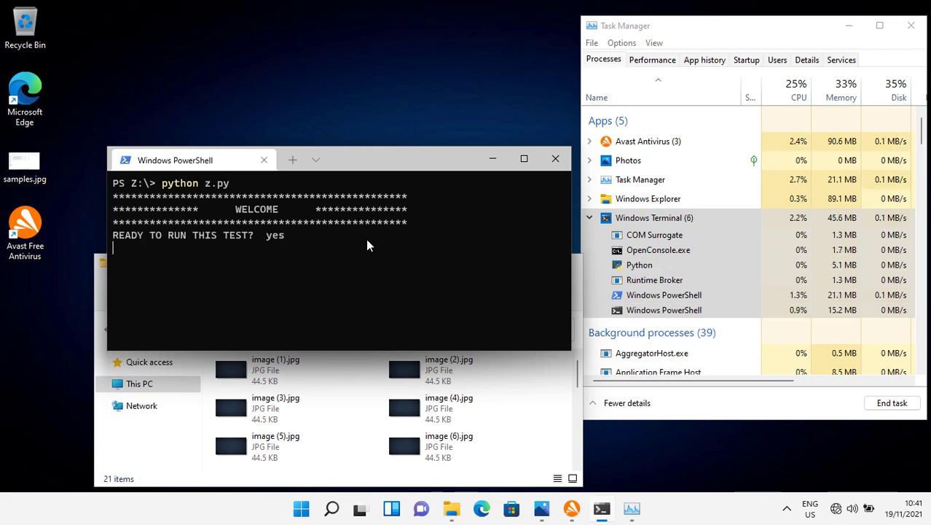
{"action": "type", "text": "AVAST"}
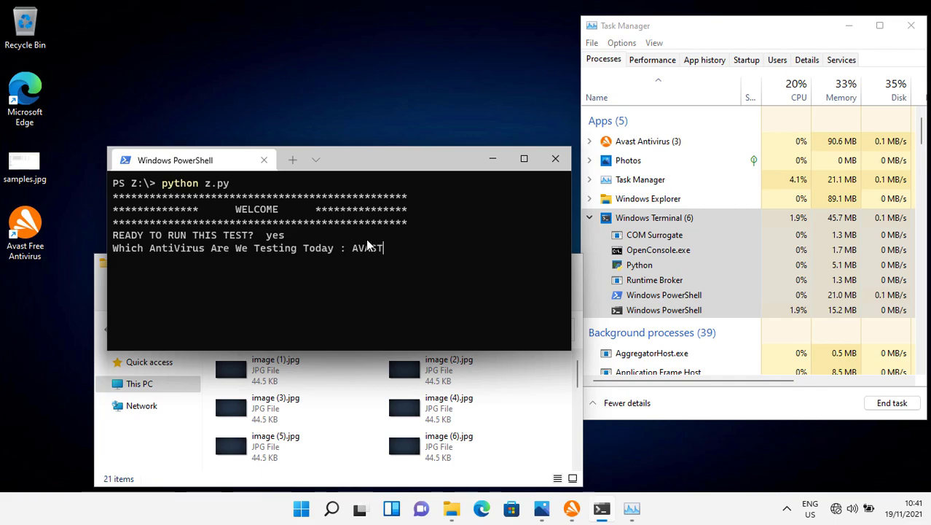
{"action": "key", "text": "Return"}
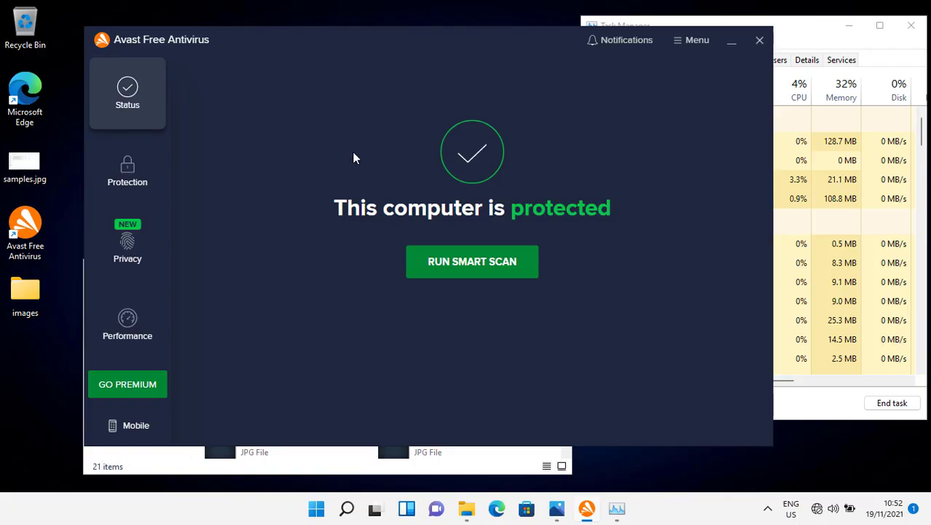
Turn Core Shields off in Avast Protection settings, stopping them indefinitely.
{"action": "left_click", "coordinate": [696, 40]}
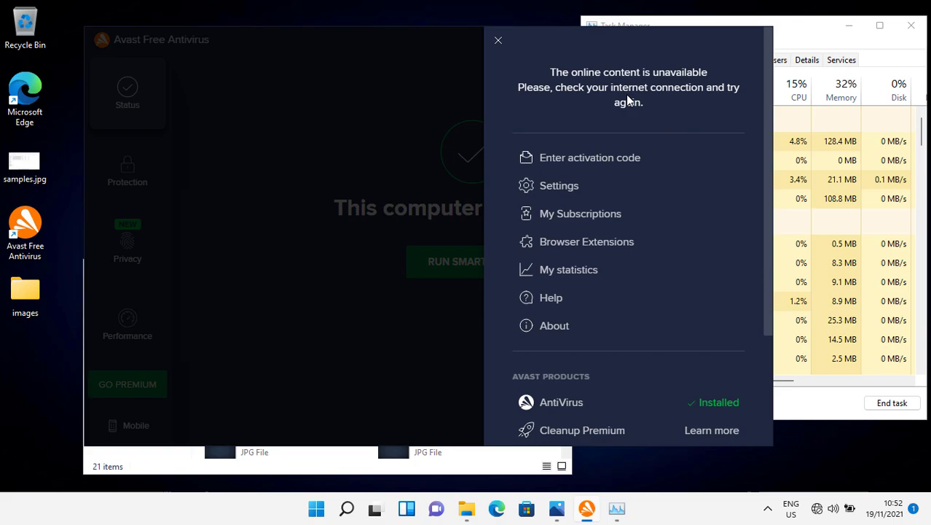
{"action": "left_click", "coordinate": [552, 187]}
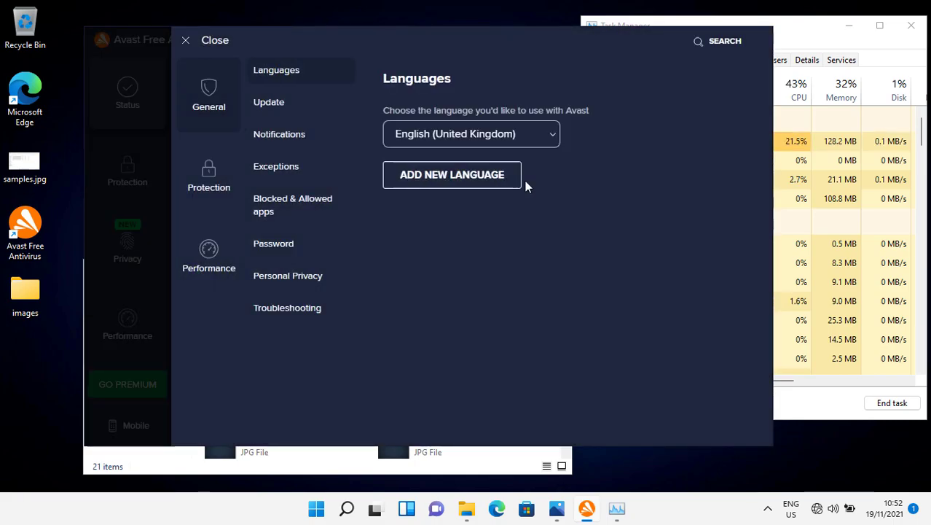
{"action": "left_click", "coordinate": [209, 175]}
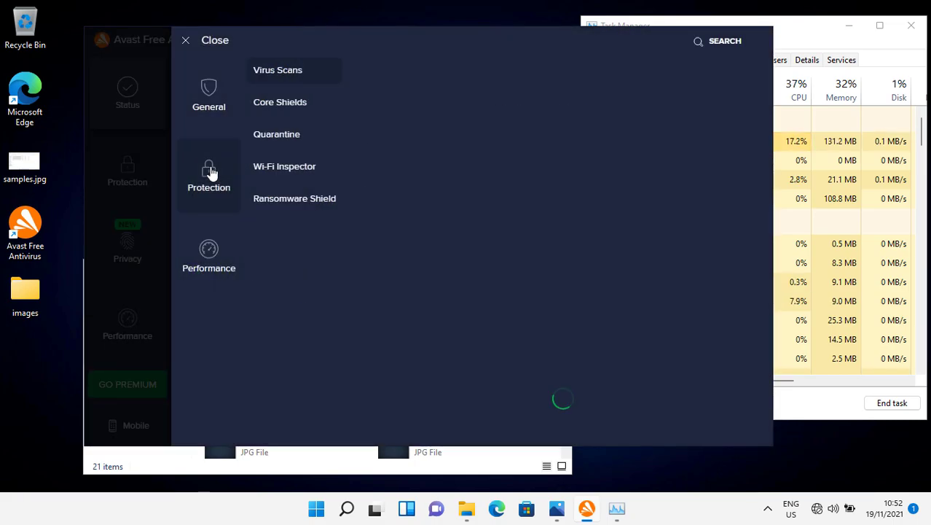
{"action": "left_click", "coordinate": [308, 107]}
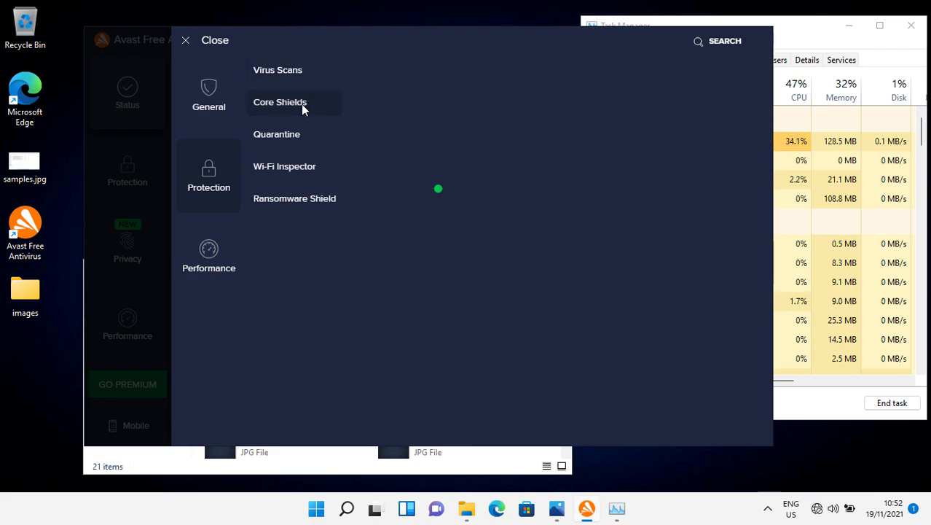
{"action": "left_click", "coordinate": [473, 86]}
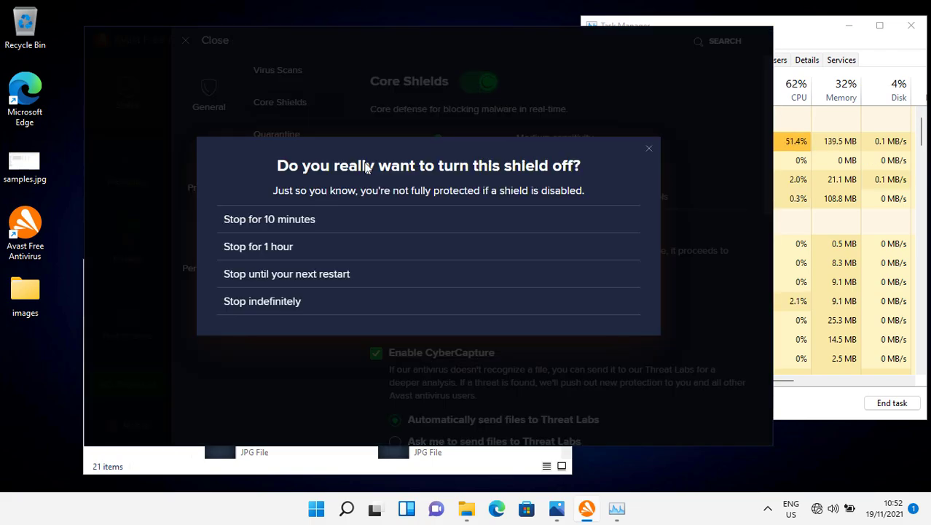
{"action": "left_click", "coordinate": [286, 310]}
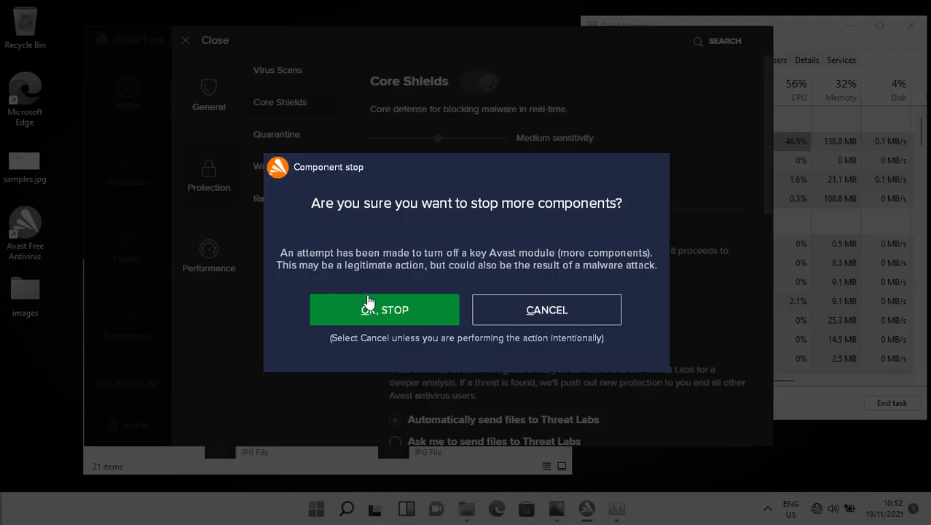
{"action": "left_click", "coordinate": [368, 306]}
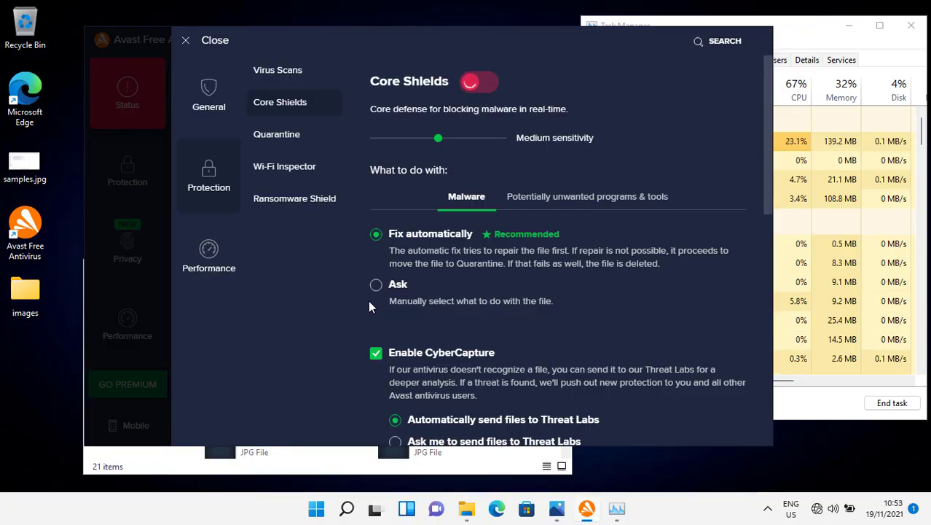
Open the Ransomware Shield settings from the protection overview.
{"action": "left_click", "coordinate": [95, 252]}
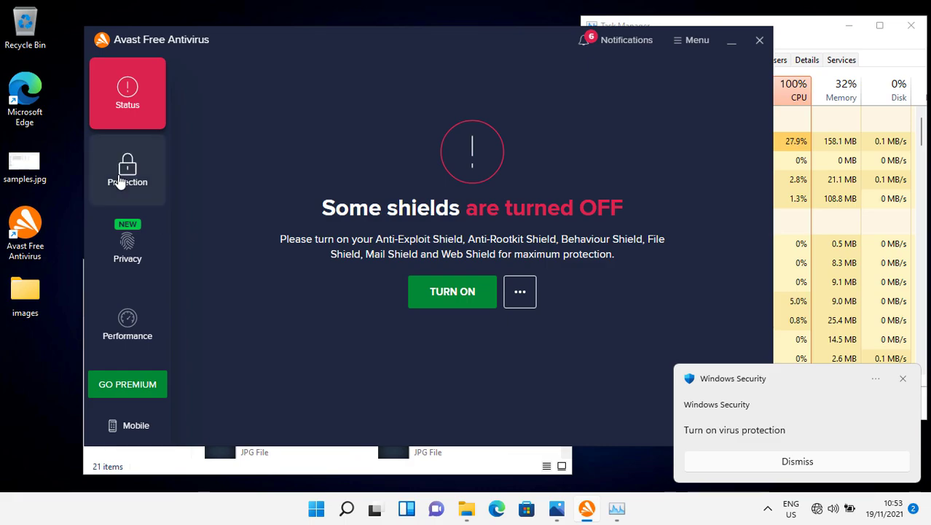
{"action": "left_click", "coordinate": [116, 182]}
{"action": "left_click", "coordinate": [247, 295]}
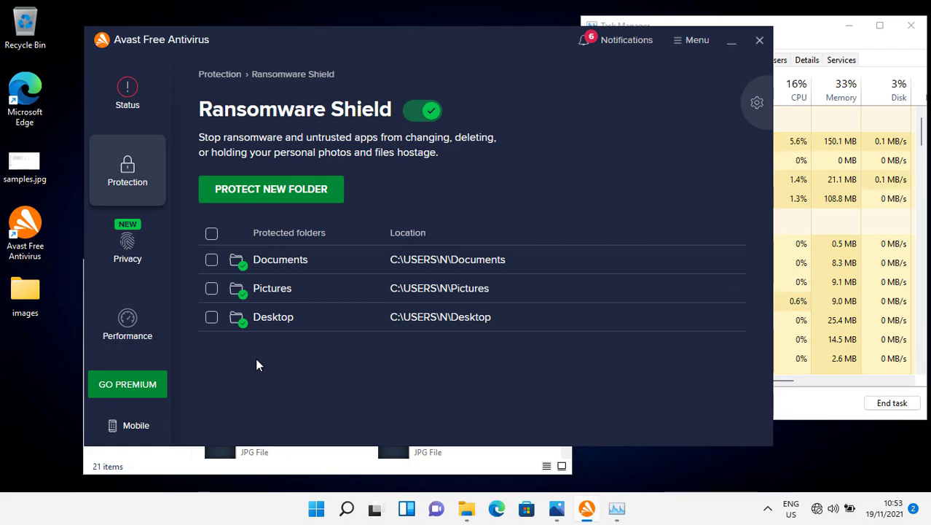
Open the Network (Z:) drive in File Explorer.
{"action": "left_click", "coordinate": [731, 48]}
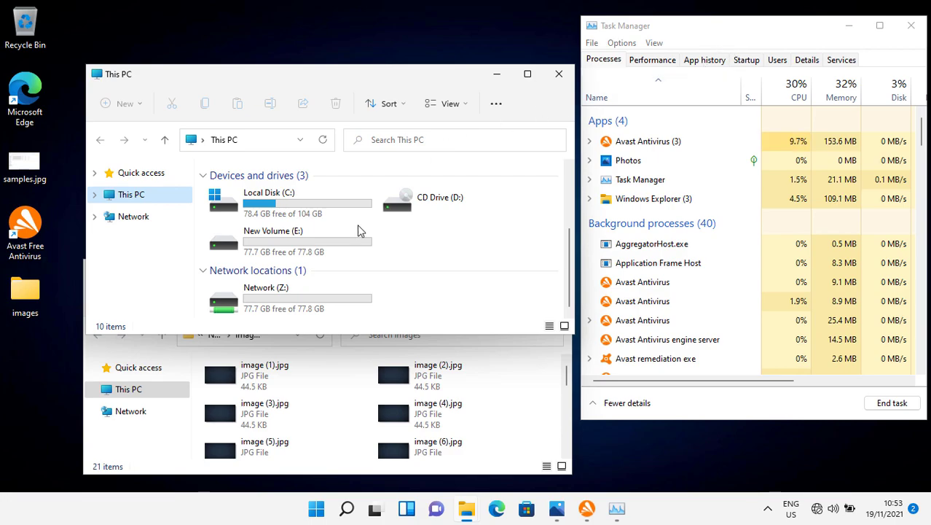
{"action": "left_click", "coordinate": [294, 296]}
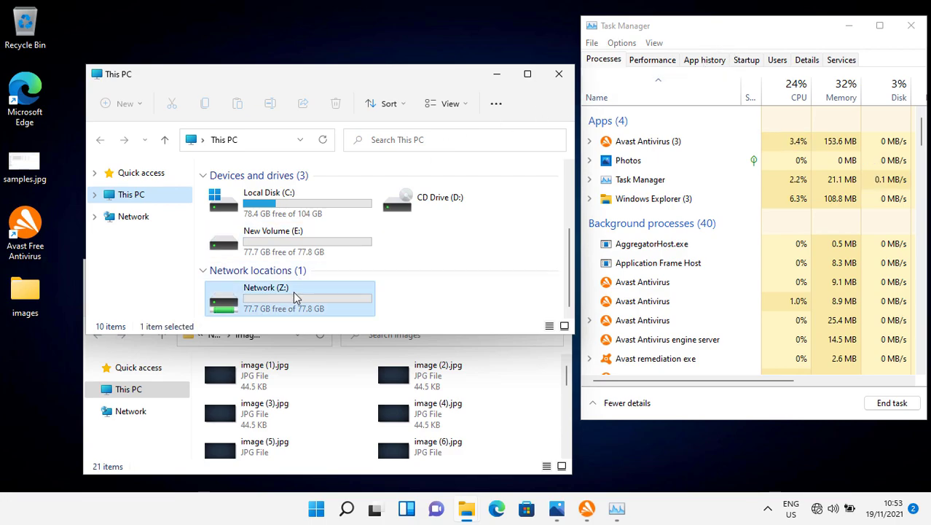
{"action": "double_click", "coordinate": [293, 290]}
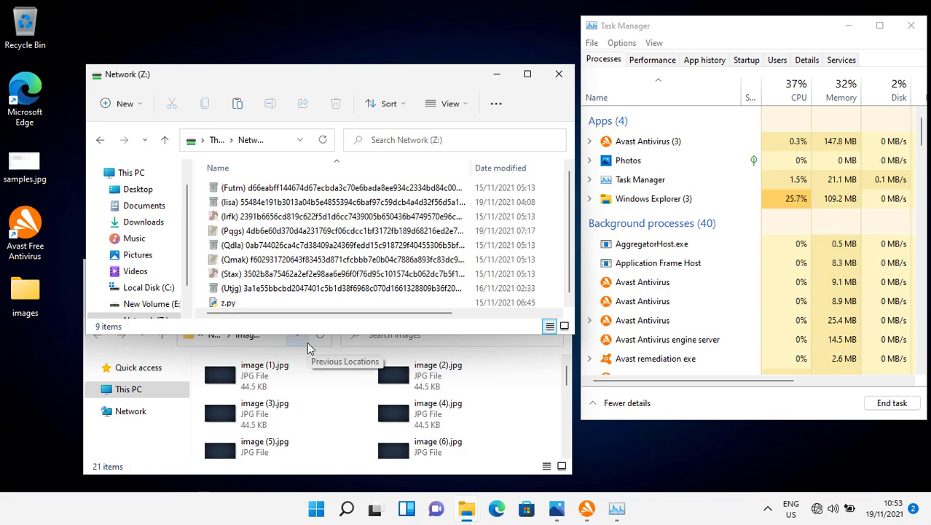
Launch the Futm, Iisa and Irfk ransomware samples, approving each UAC prompt, and select Pqgs.
{"action": "double_click", "coordinate": [288, 189]}
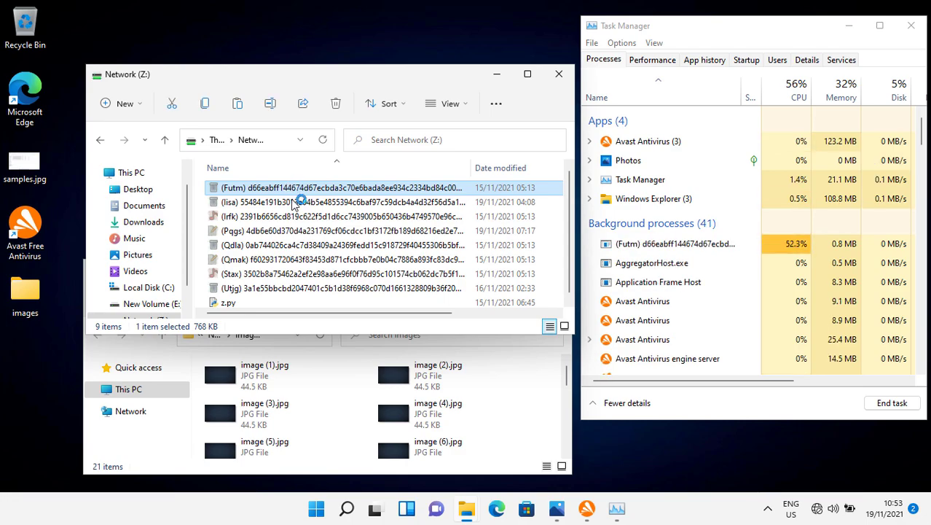
{"action": "left_click", "coordinate": [294, 203]}
{"action": "double_click", "coordinate": [295, 203]}
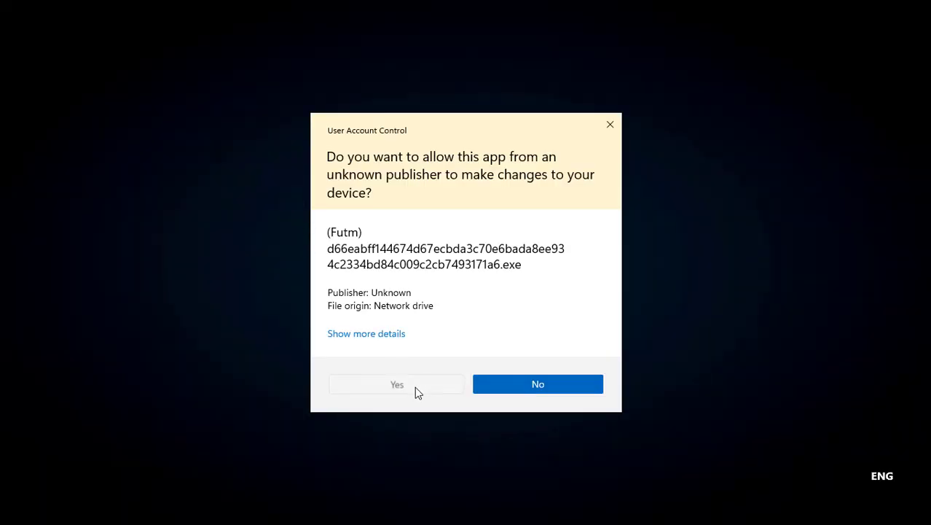
{"action": "left_click", "coordinate": [414, 388]}
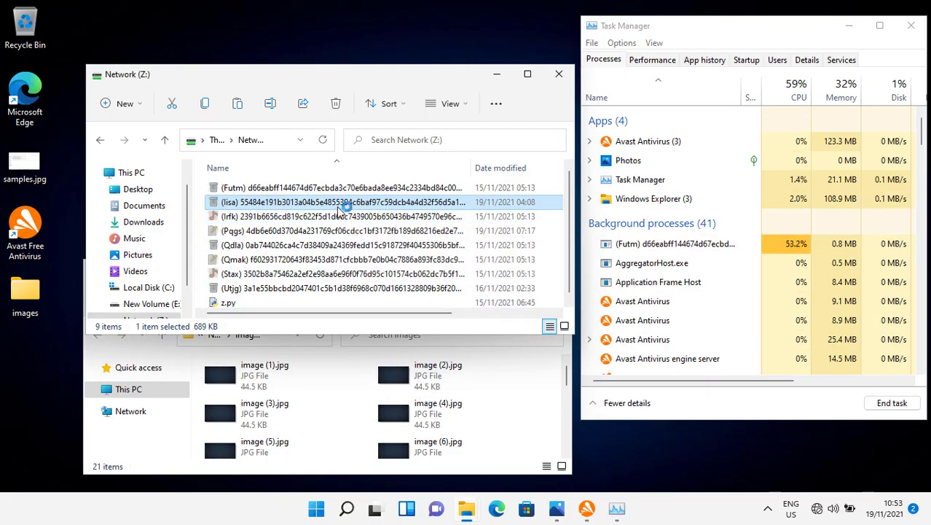
{"action": "left_click", "coordinate": [363, 215]}
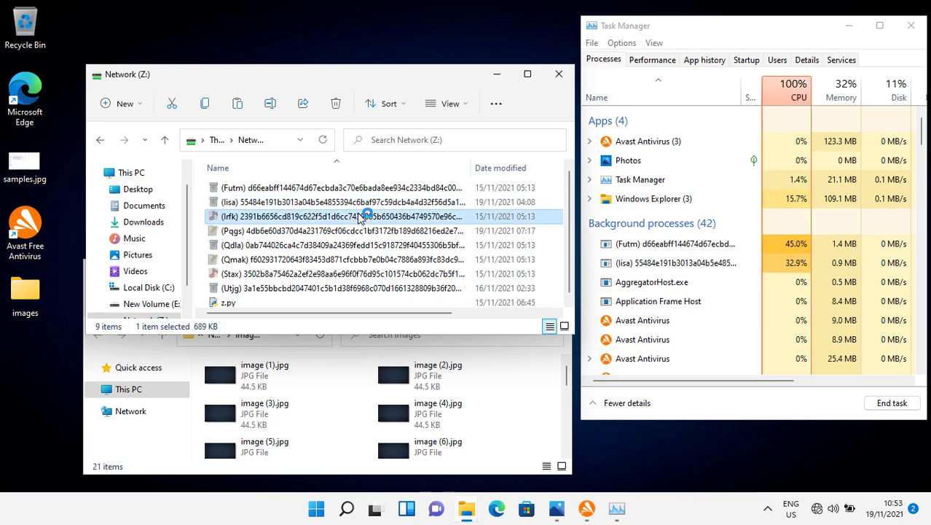
{"action": "key", "text": "F2"}
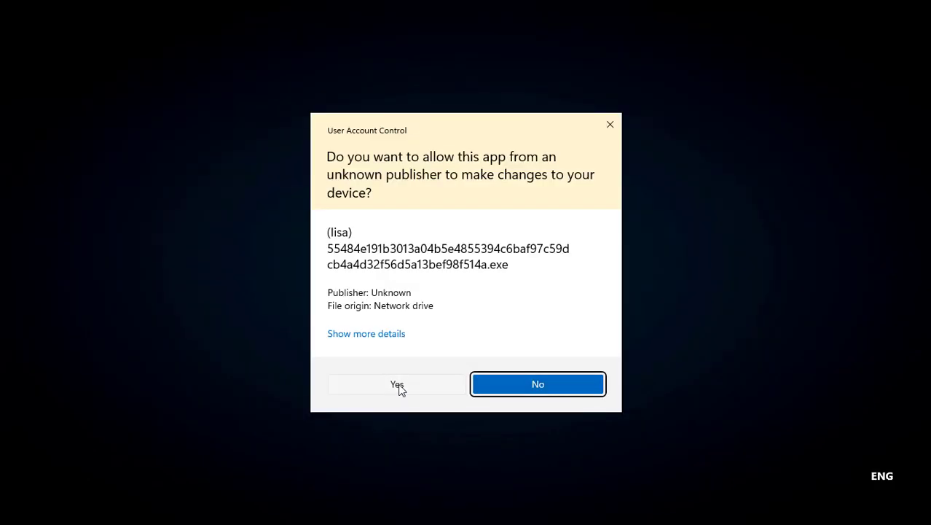
{"action": "left_click", "coordinate": [394, 385]}
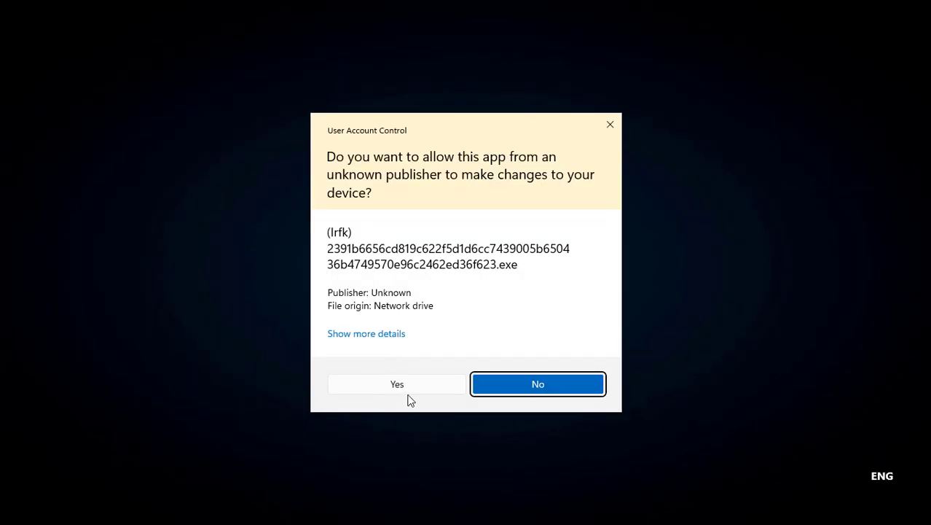
{"action": "left_click", "coordinate": [400, 388]}
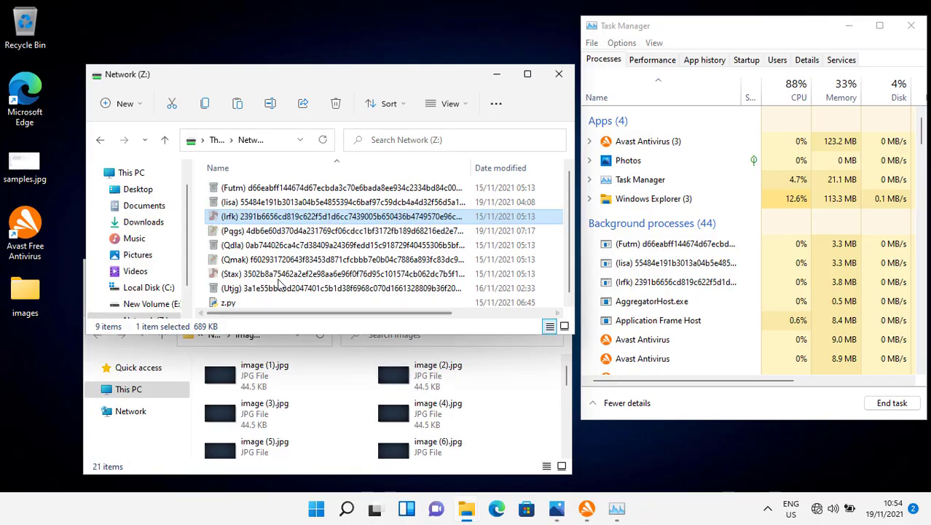
{"action": "left_click", "coordinate": [242, 232]}
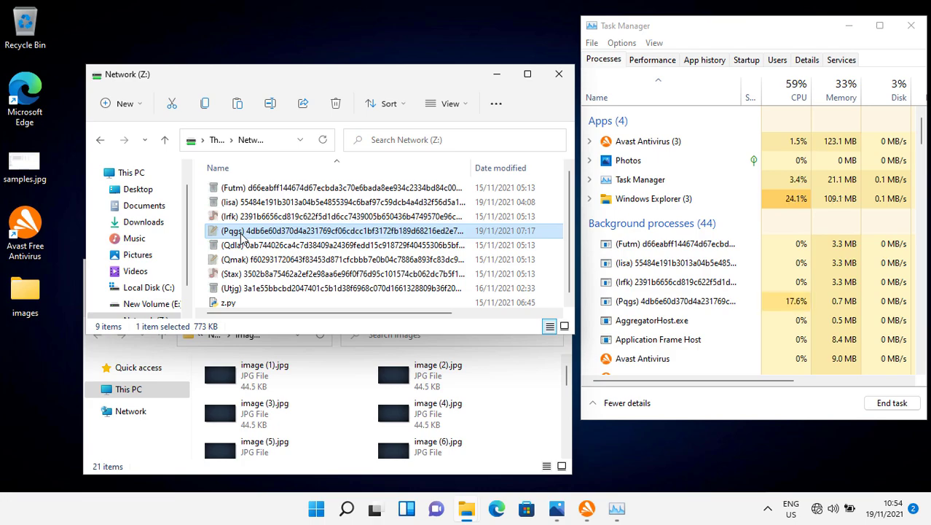
Launch the Pqgs, Qdla, Qmak, Stax and Utjg samples, approving every UAC prompt.
{"action": "left_click", "coordinate": [252, 247]}
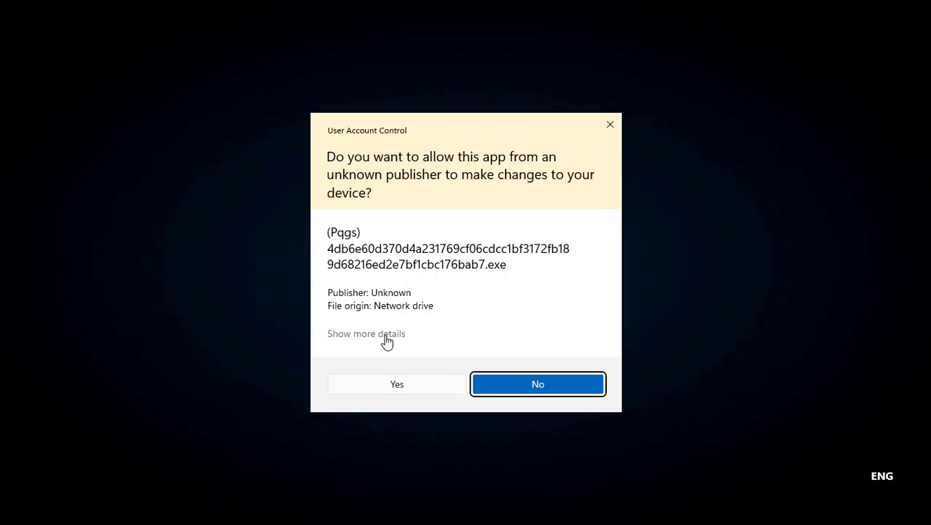
{"action": "left_click", "coordinate": [397, 384]}
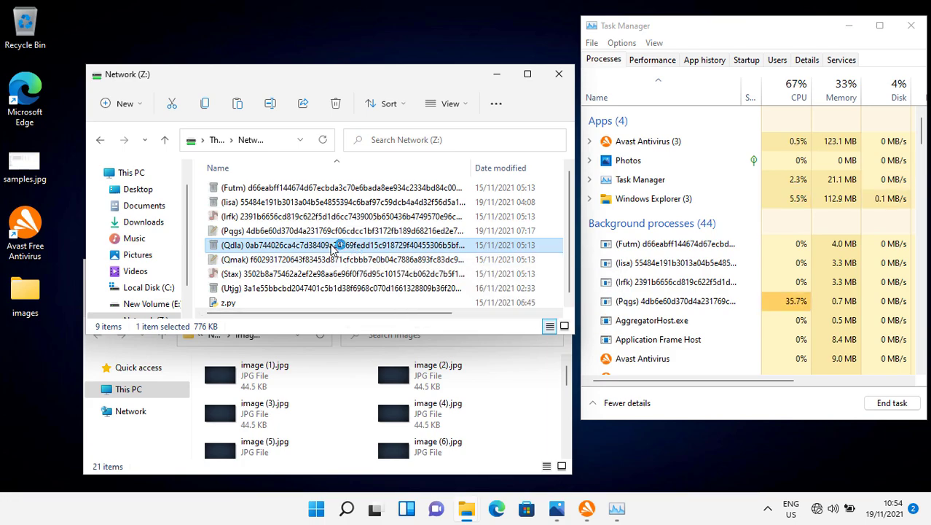
{"action": "left_click", "coordinate": [267, 261]}
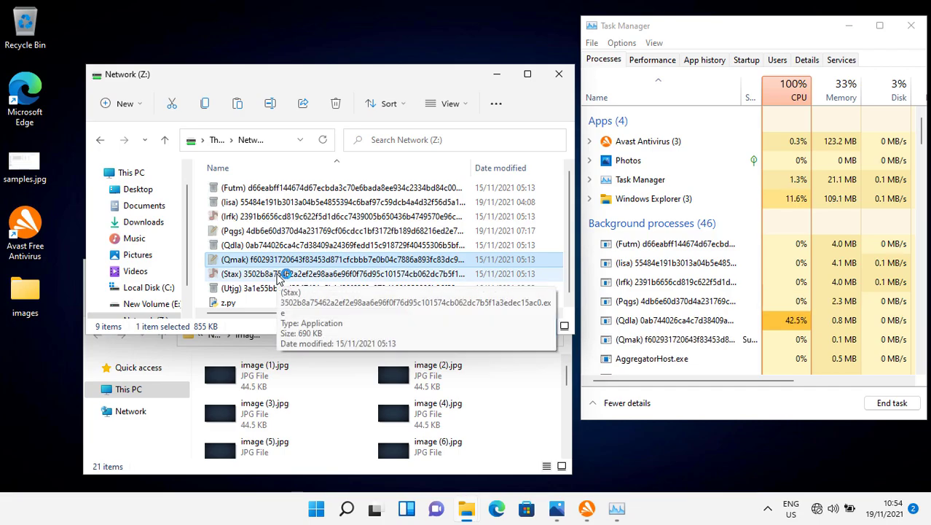
{"action": "left_click", "coordinate": [276, 274]}
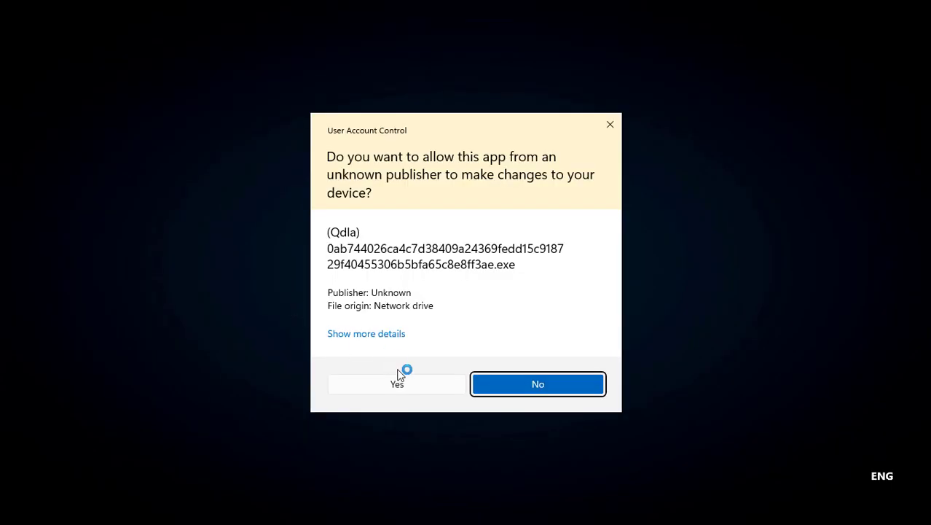
{"action": "left_click", "coordinate": [400, 375]}
{"action": "double_click", "coordinate": [279, 289]}
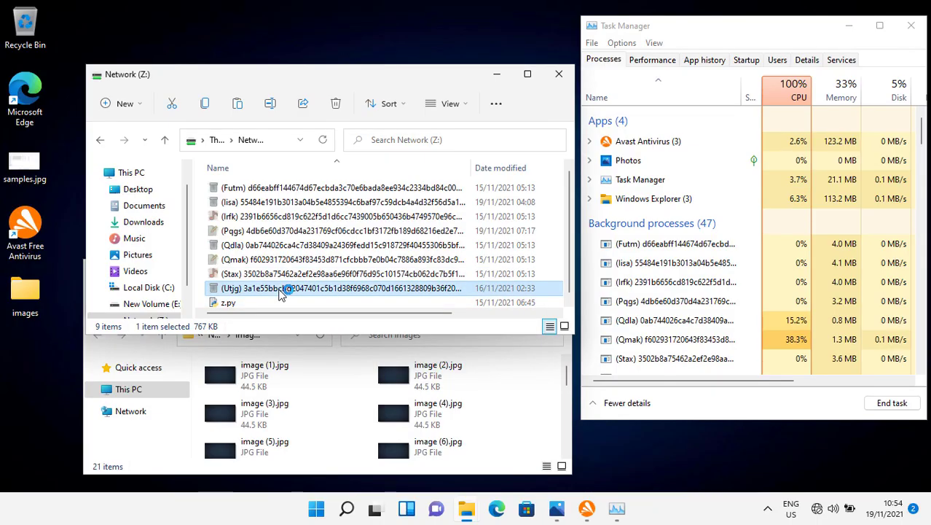
{"action": "left_click", "coordinate": [400, 382]}
{"action": "scroll", "coordinate": [716, 276], "scroll_direction": "down", "scroll_amount": 1}
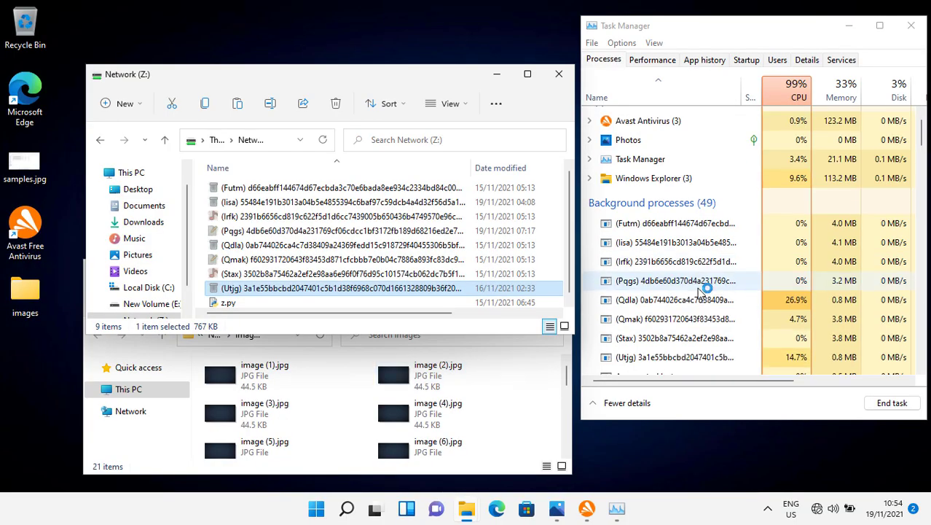
{"action": "scroll", "coordinate": [728, 284], "scroll_direction": "down", "scroll_amount": 1}
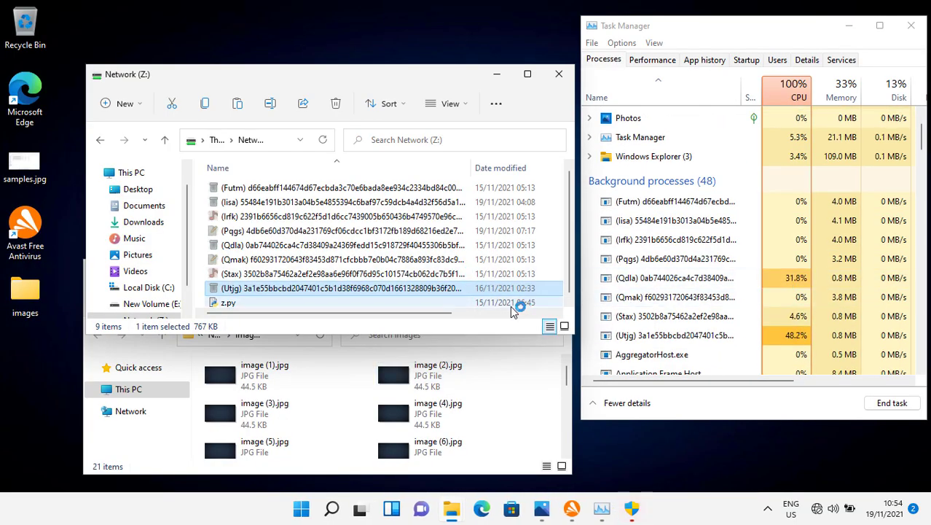
{"action": "left_click", "coordinate": [647, 437]}
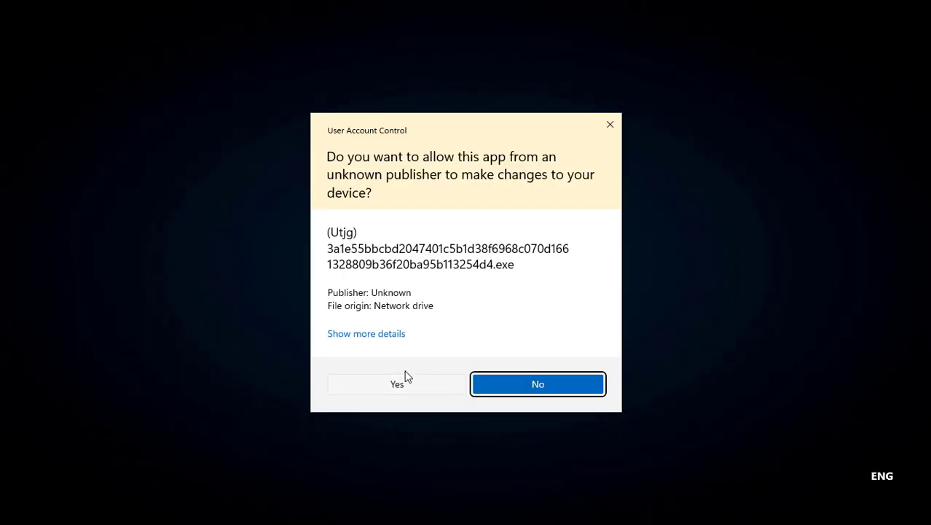
{"action": "left_click", "coordinate": [405, 379]}
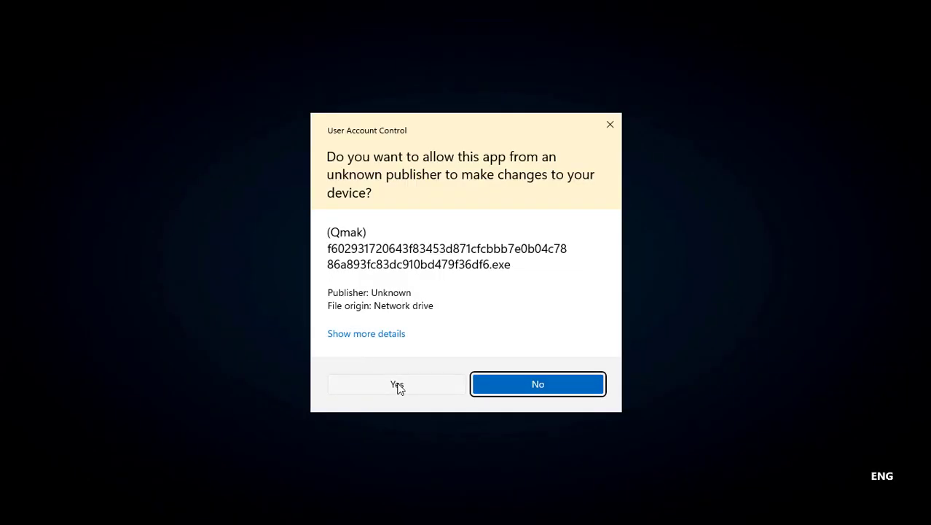
{"action": "left_click", "coordinate": [398, 386]}
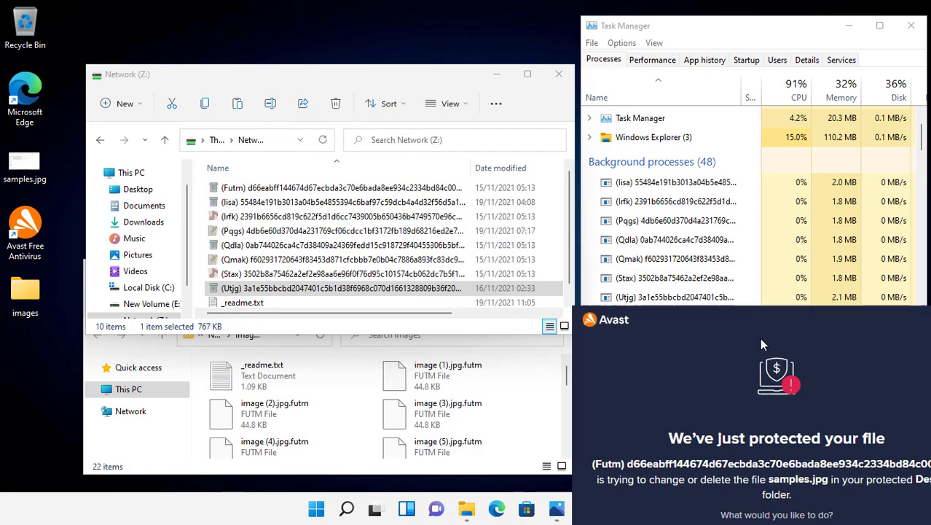
Narrow the Name column in Network (Z:) to reveal each sample's Type and Size.
{"action": "left_click_drag", "start_coordinate": [474, 168], "coordinate": [350, 167]}
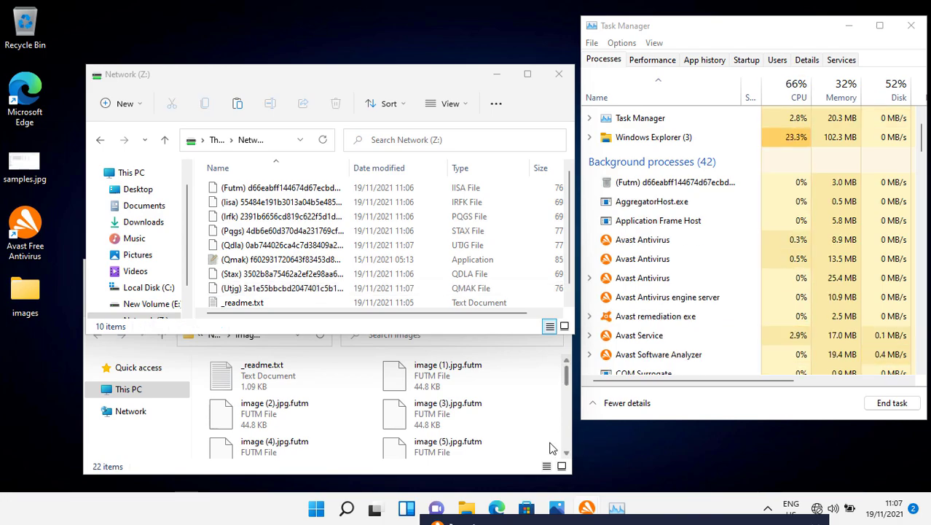
{"action": "scroll", "coordinate": [552, 447], "scroll_direction": "down", "scroll_amount": 2}
{"action": "scroll", "coordinate": [551, 447], "scroll_direction": "down", "scroll_amount": 2}
{"action": "scroll", "coordinate": [552, 447], "scroll_direction": "down", "scroll_amount": 2}
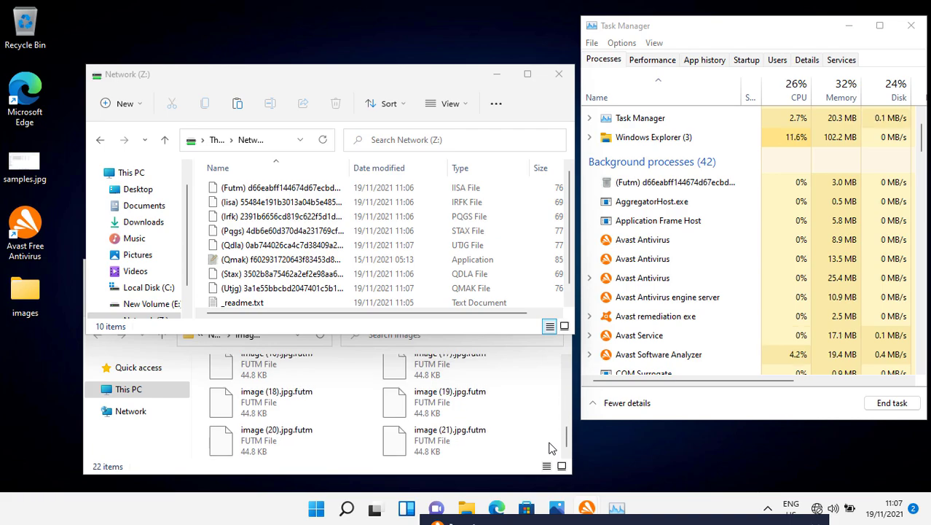
{"action": "scroll", "coordinate": [551, 448], "scroll_direction": "up", "scroll_amount": 1}
{"action": "scroll", "coordinate": [551, 447], "scroll_direction": "up", "scroll_amount": 5}
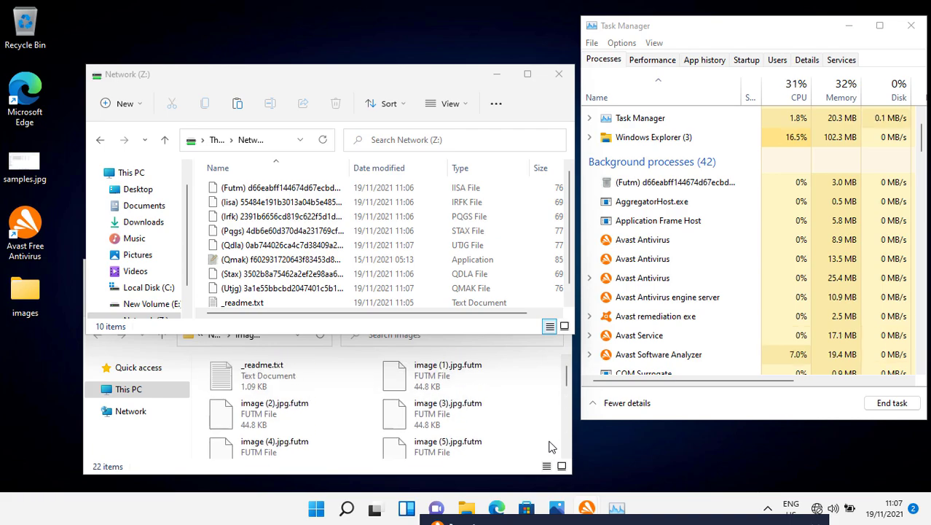
{"action": "scroll", "coordinate": [561, 273], "scroll_direction": "down", "scroll_amount": 1}
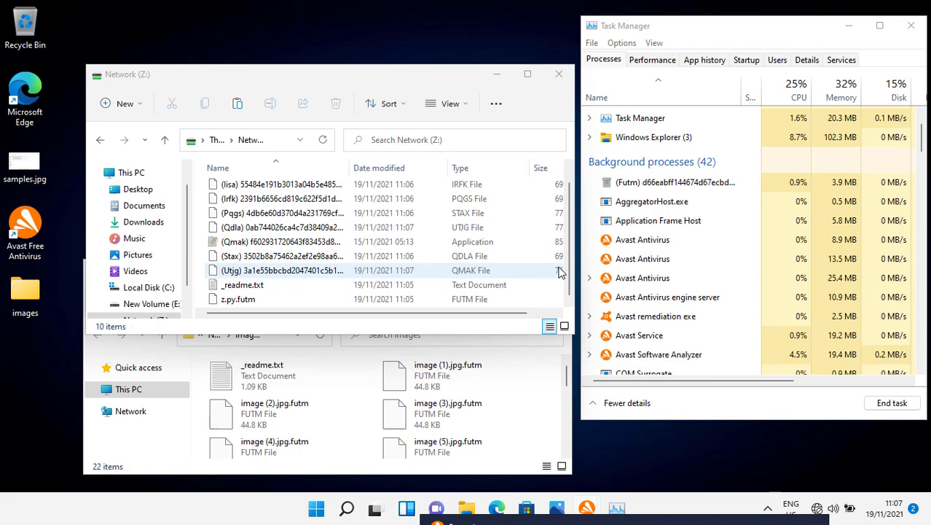
{"action": "scroll", "coordinate": [545, 282], "scroll_direction": "up", "scroll_amount": 1}
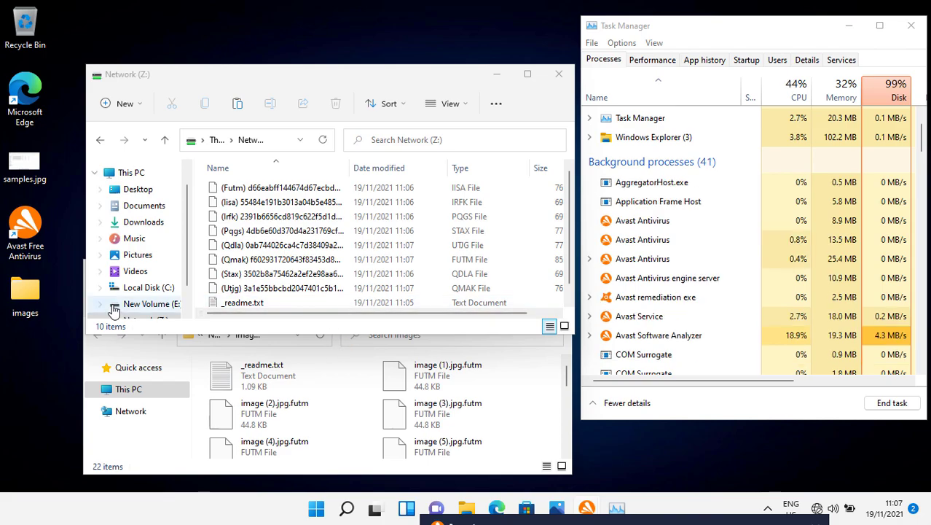
Open the Desktop images folder and scroll through its 21 intact JPGs.
{"action": "double_click", "coordinate": [41, 298]}
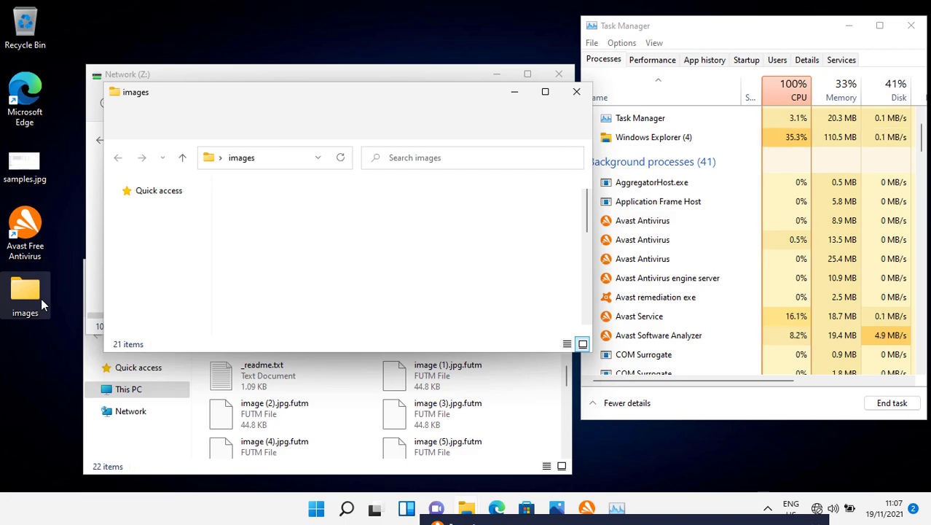
{"action": "scroll", "coordinate": [431, 264], "scroll_direction": "down", "scroll_amount": 3}
{"action": "scroll", "coordinate": [431, 264], "scroll_direction": "down", "scroll_amount": 2}
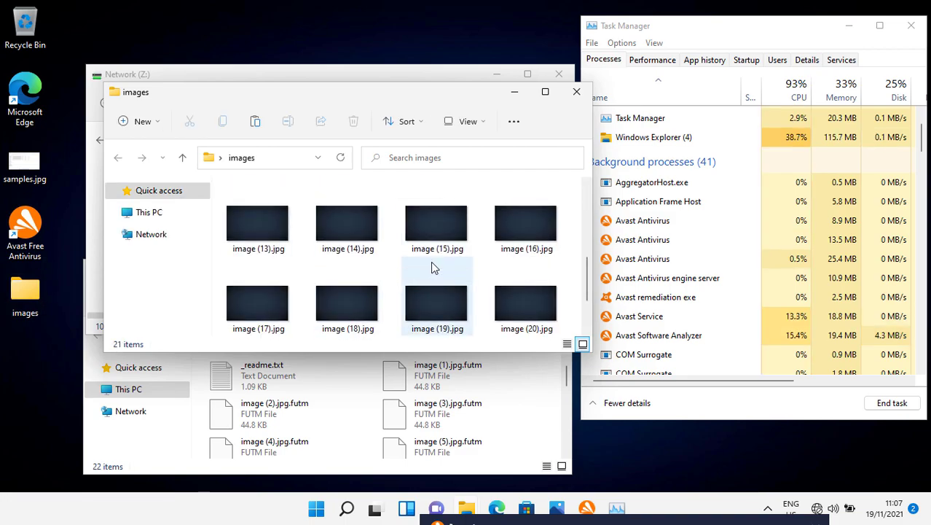
{"action": "scroll", "coordinate": [431, 264], "scroll_direction": "down", "scroll_amount": 2}
{"action": "scroll", "coordinate": [405, 327], "scroll_direction": "up", "scroll_amount": 4}
{"action": "scroll", "coordinate": [403, 330], "scroll_direction": "up", "scroll_amount": 3}
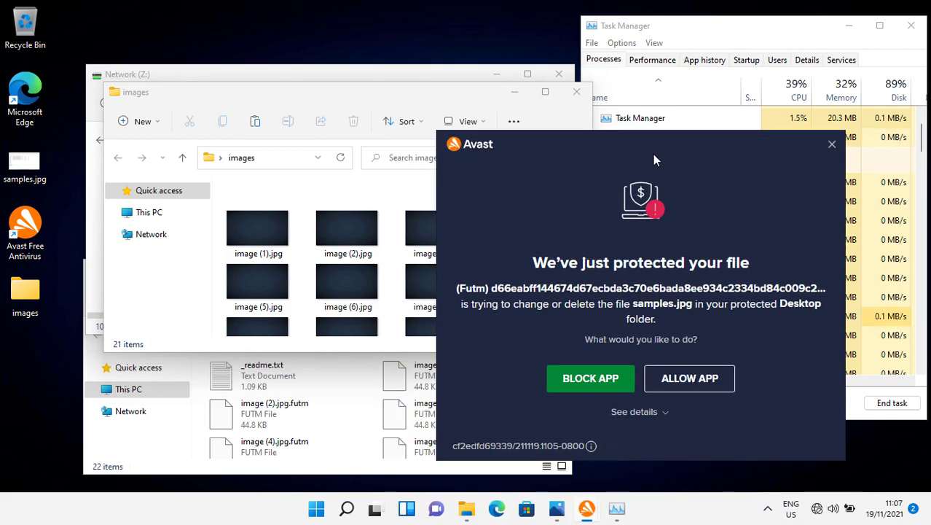
Dismiss the Avast file-protection alert, recheck the thumbnails, and minimize the images window.
{"action": "left_click", "coordinate": [835, 147]}
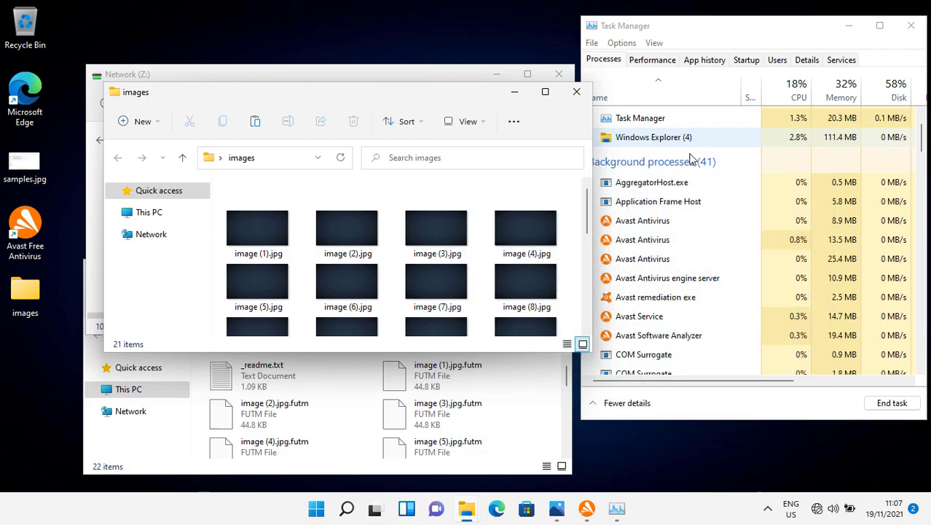
{"action": "scroll", "coordinate": [499, 259], "scroll_direction": "down", "scroll_amount": 1}
{"action": "scroll", "coordinate": [499, 260], "scroll_direction": "down", "scroll_amount": 2}
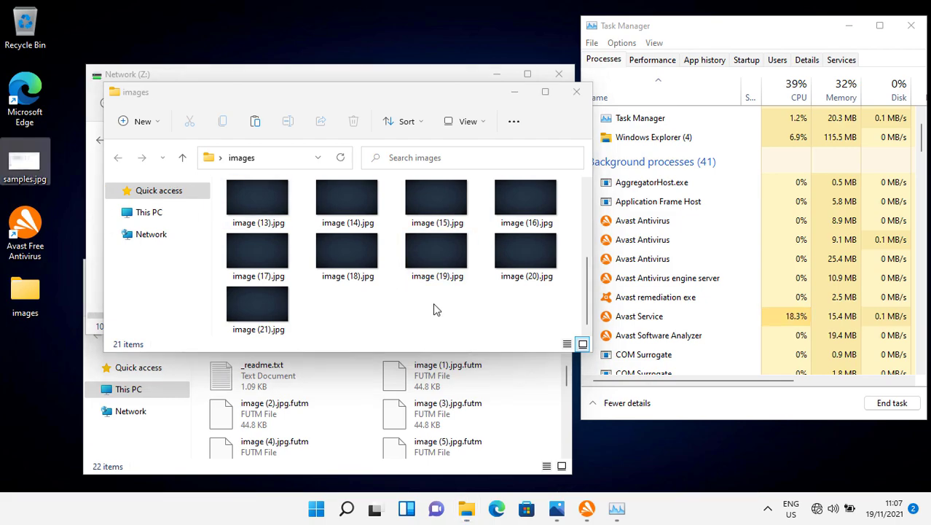
{"action": "scroll", "coordinate": [492, 330], "scroll_direction": "up", "scroll_amount": 3}
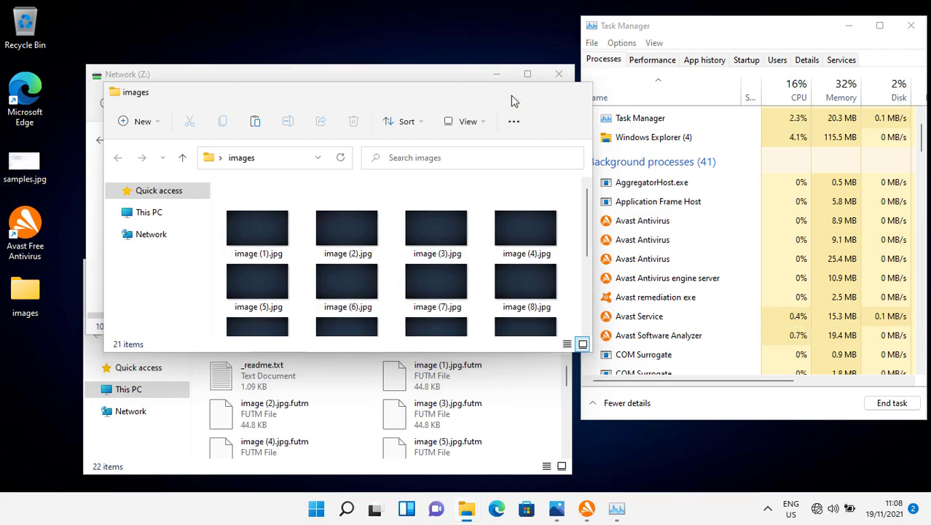
{"action": "left_click", "coordinate": [513, 97]}
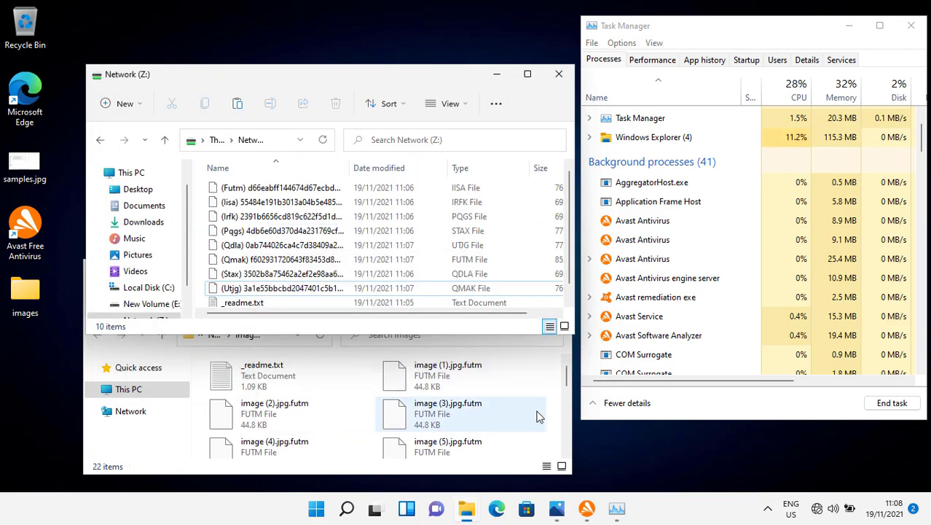